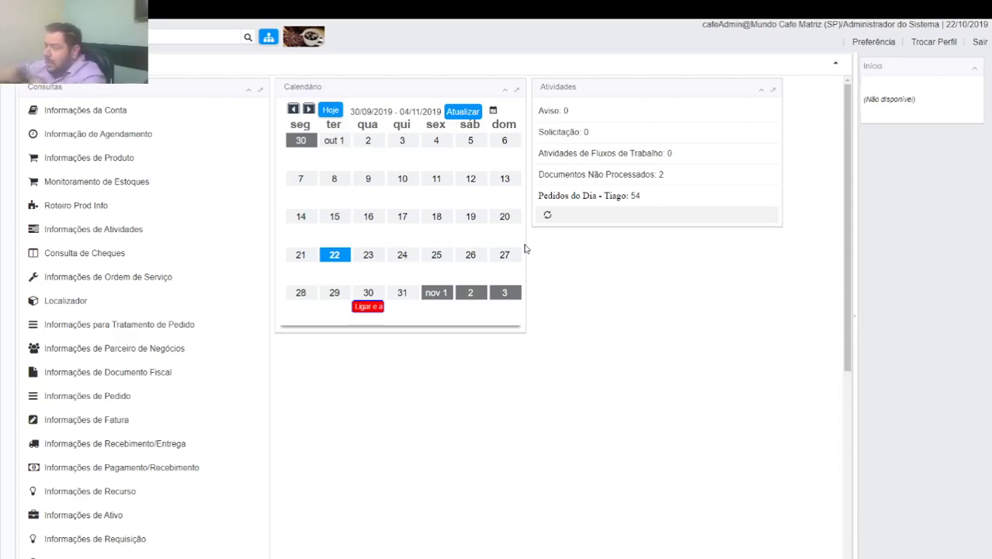
Search for "armaz" and open the Armazém & Localizadores window
left_click(151, 35)
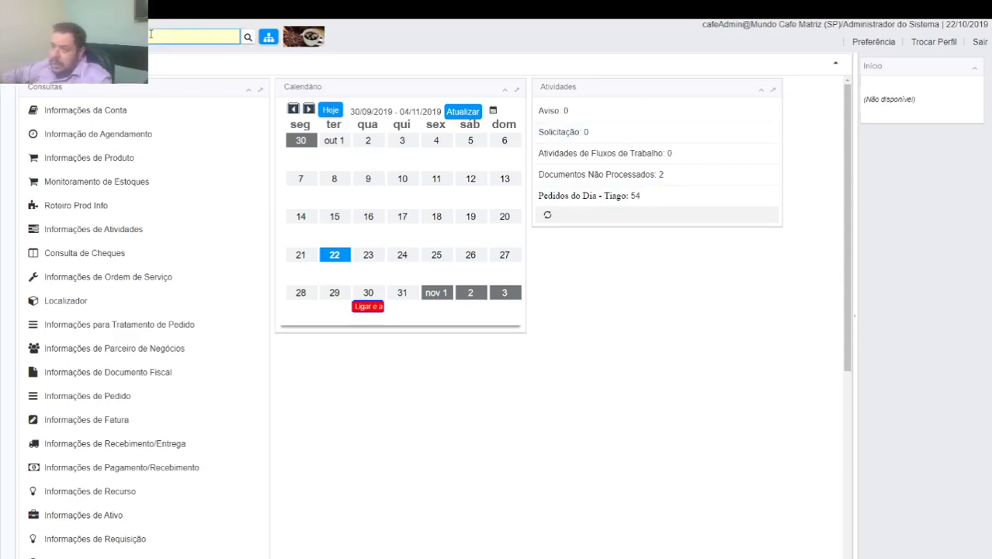
type("armaz")
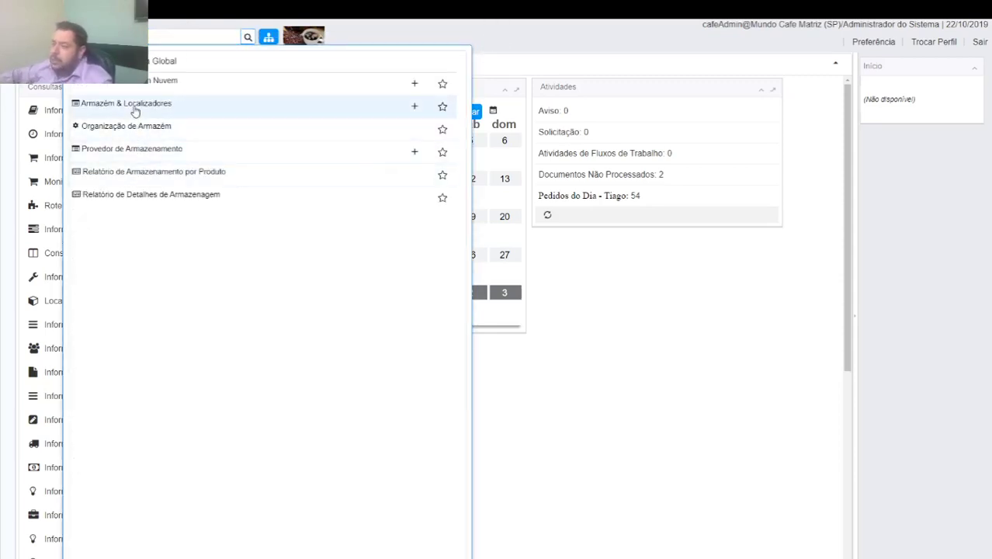
left_click(132, 104)
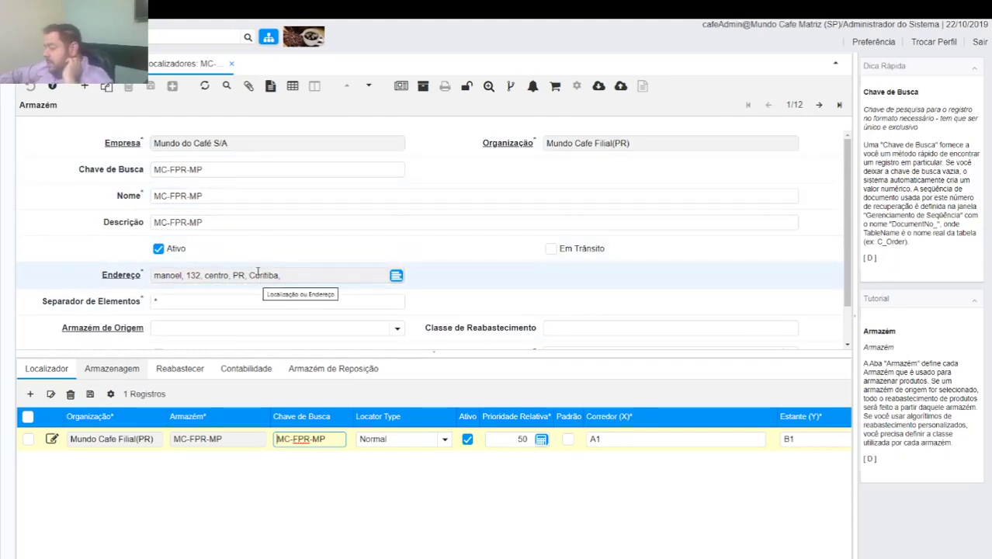
Review the Em Trânsito, Classe de Reabastecimento and Tipo de Depósito settings of warehouse MC-FPR-MP without changing them
scroll(554, 217, "down", 1)
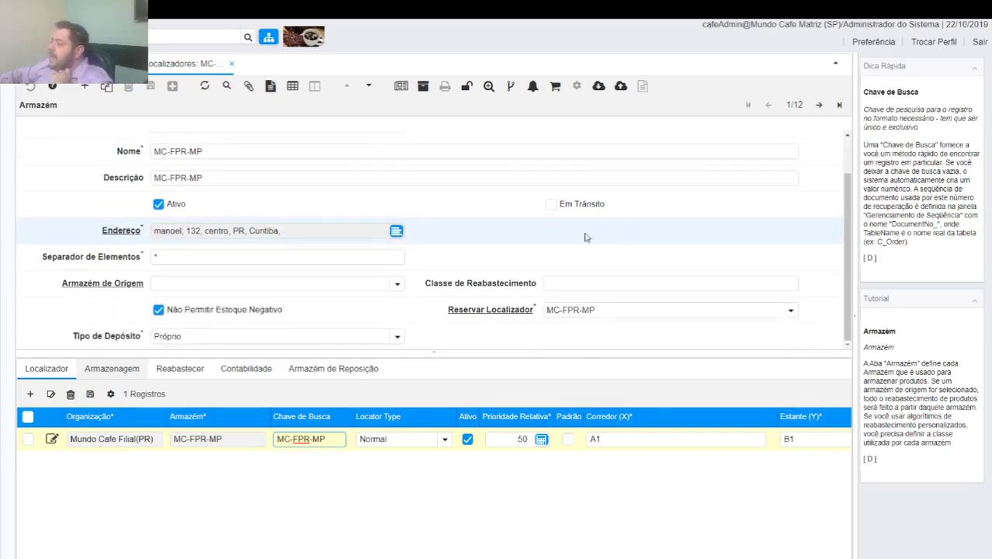
left_click(550, 205)
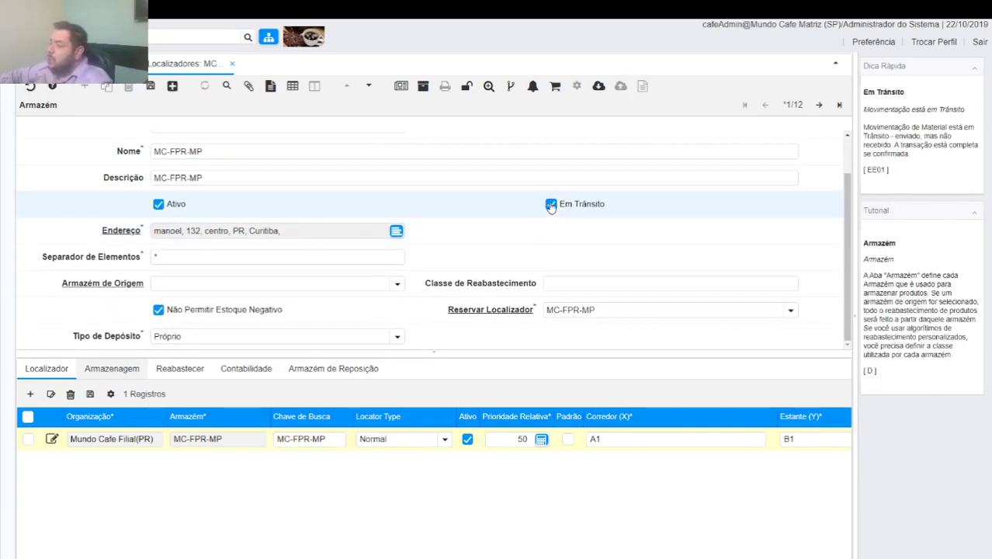
left_click(550, 205)
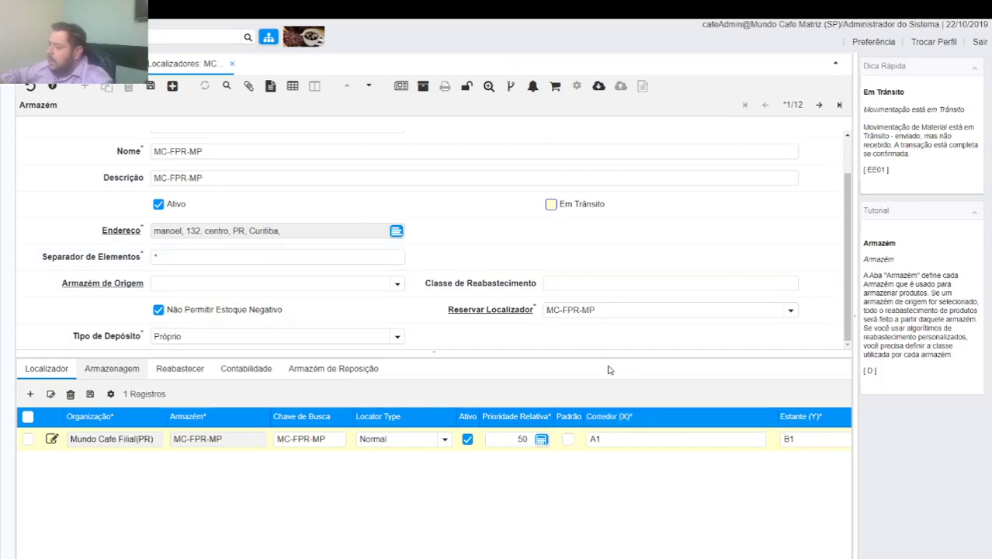
left_click(611, 282)
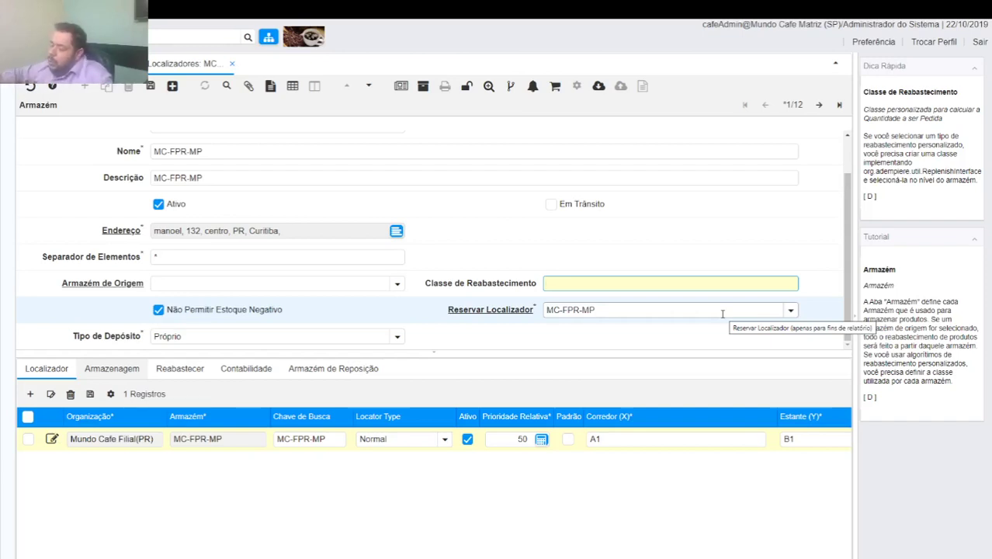
left_click(398, 334)
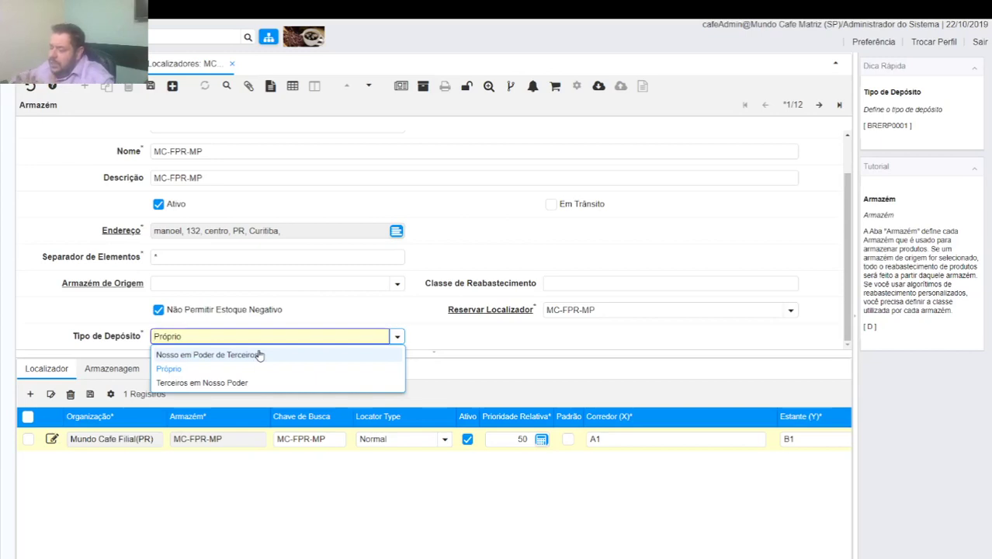
left_click(426, 285)
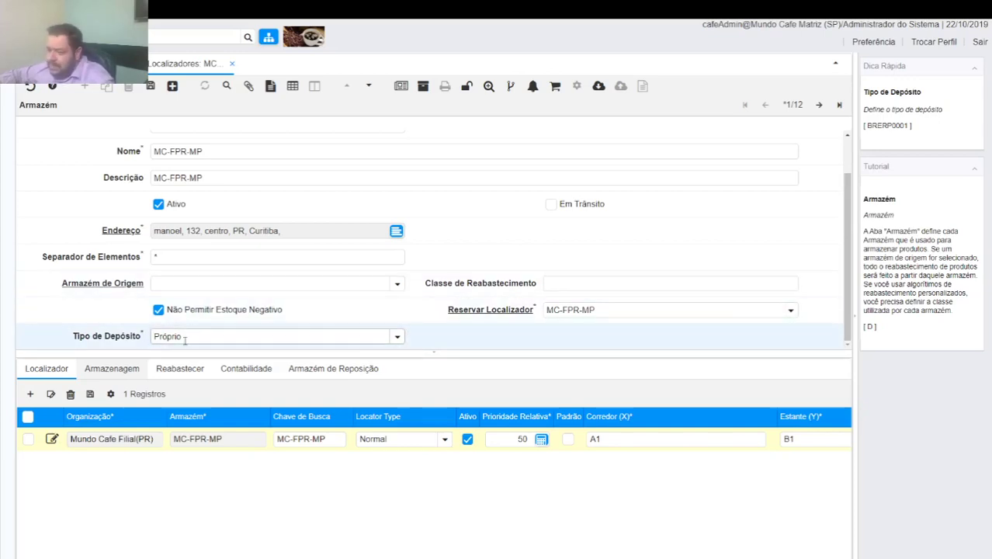
Examine the warehouse's Localizador record and the definition of its Normal locator type, closing the type's window again
left_click(55, 369)
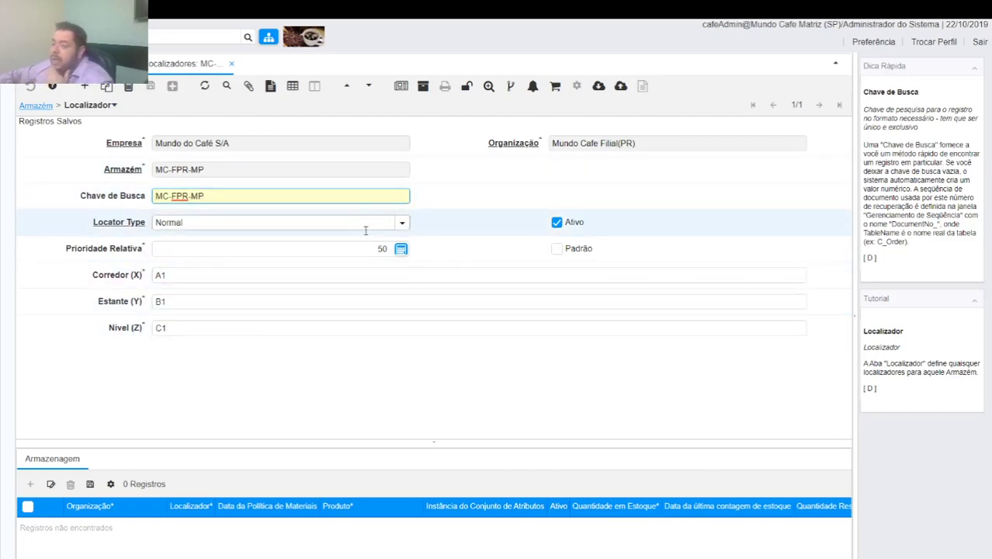
left_click(124, 226)
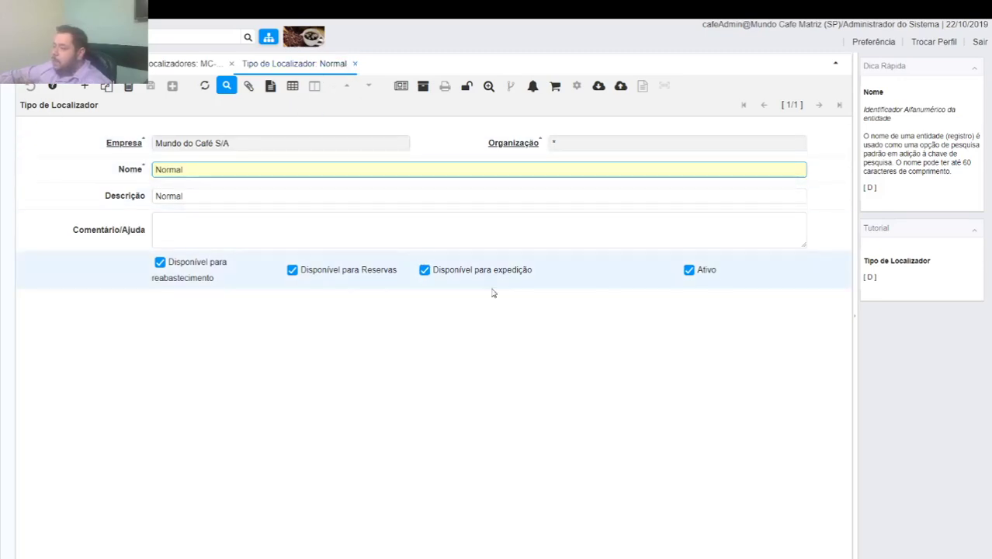
left_click(355, 65)
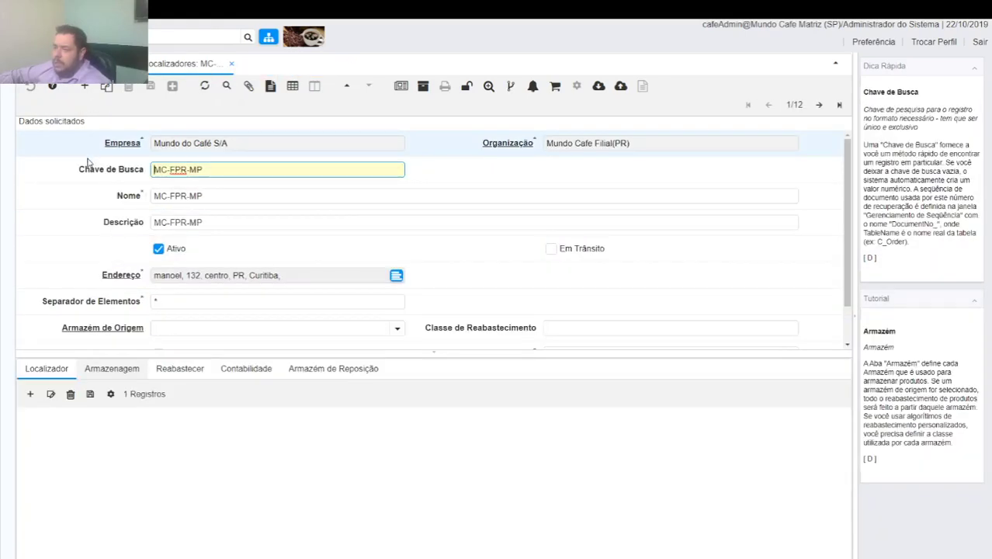
Open the warehouse's Reabastecer record and review the available Tipo de Reabastecimento options
left_click(196, 378)
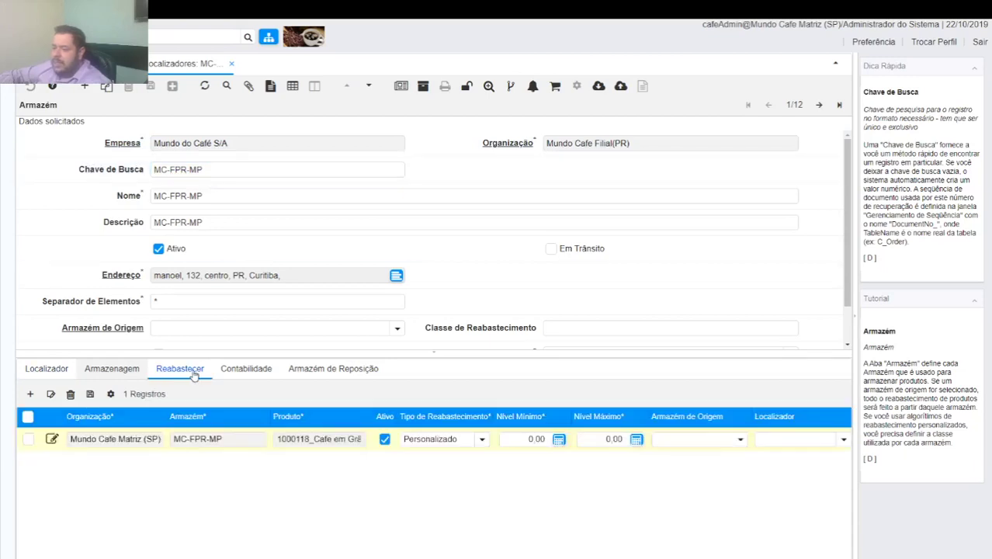
left_click(194, 374)
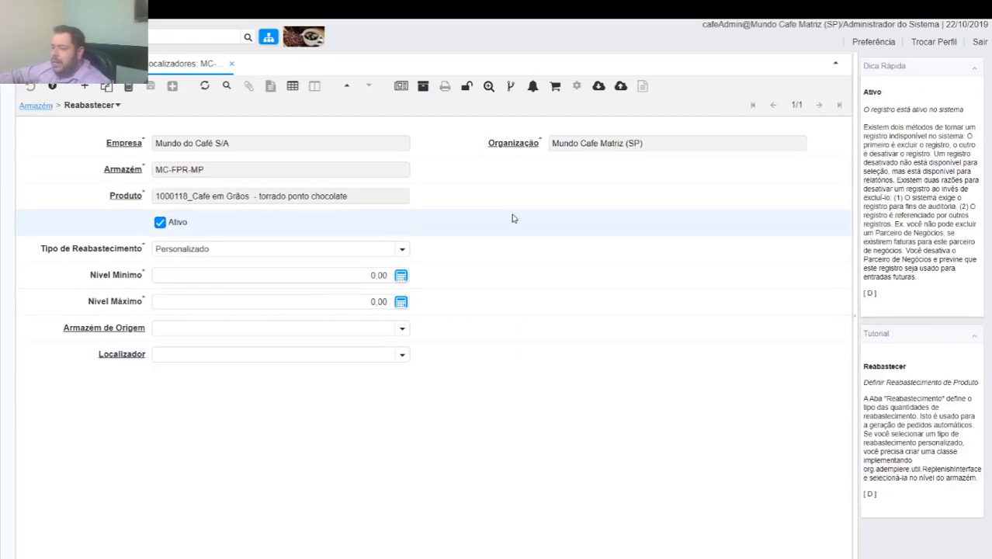
left_click(381, 250)
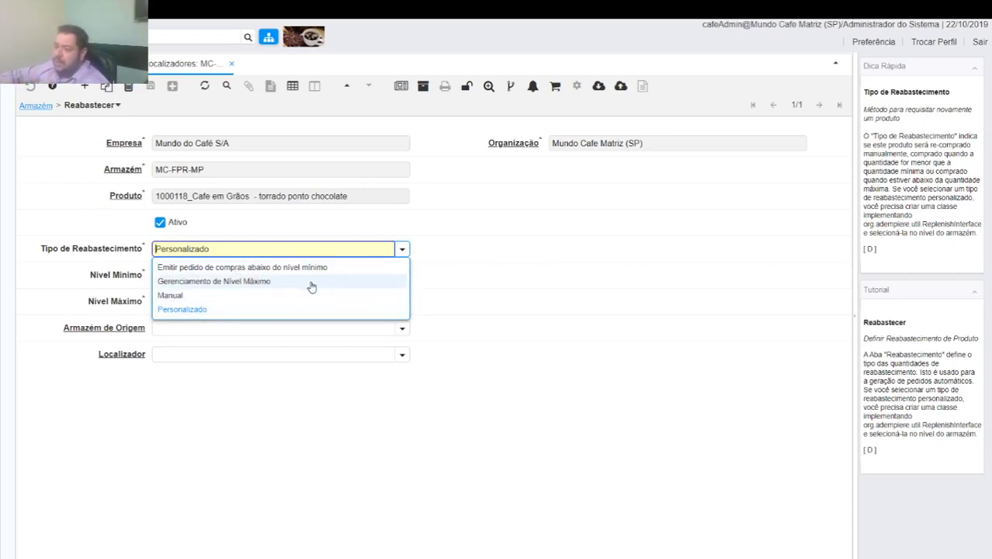
left_click(543, 284)
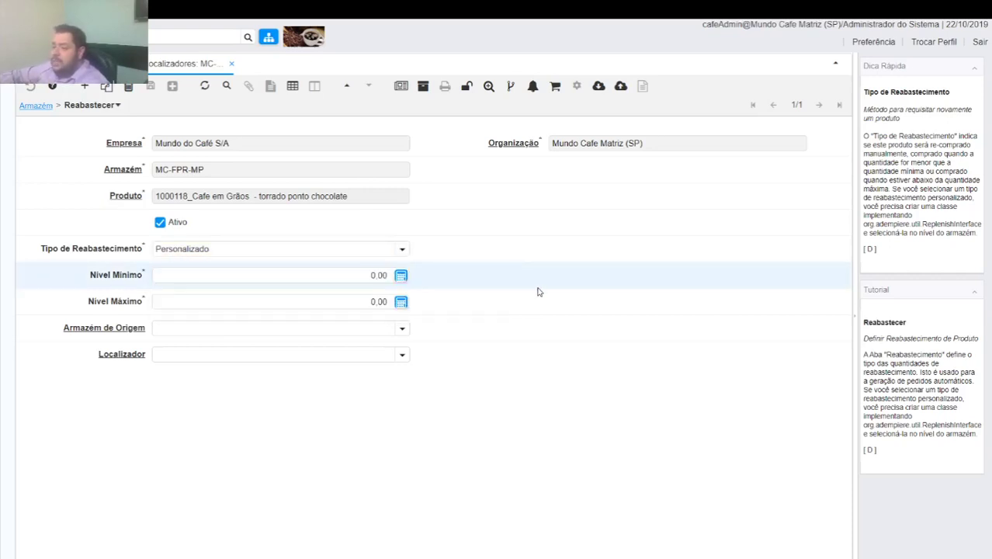
Set Nível Mínimo to 10 and Nível Máximo to 5 and check the Tipo de Reabastecimento options
left_click(338, 275)
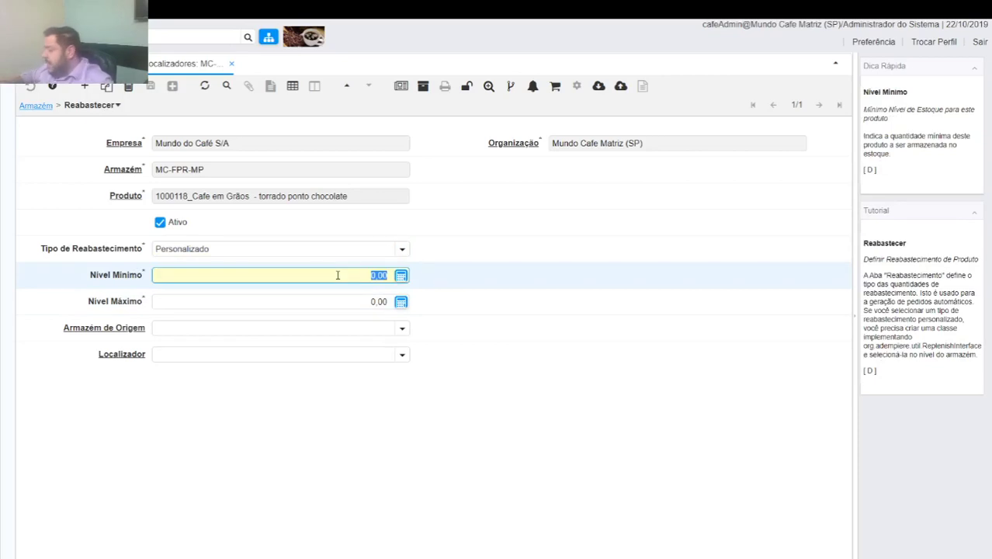
type("10")
key("Tab")
type("5")
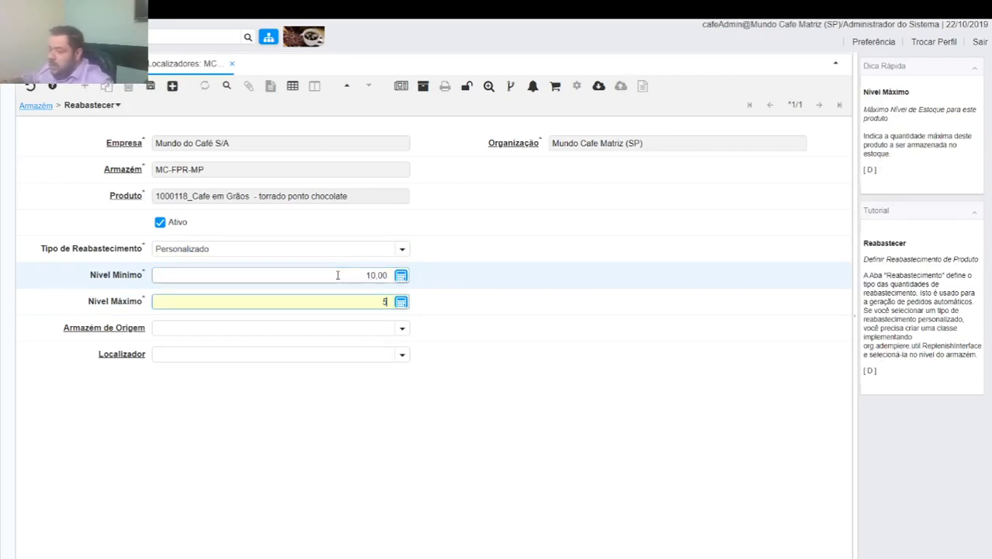
key("Tab")
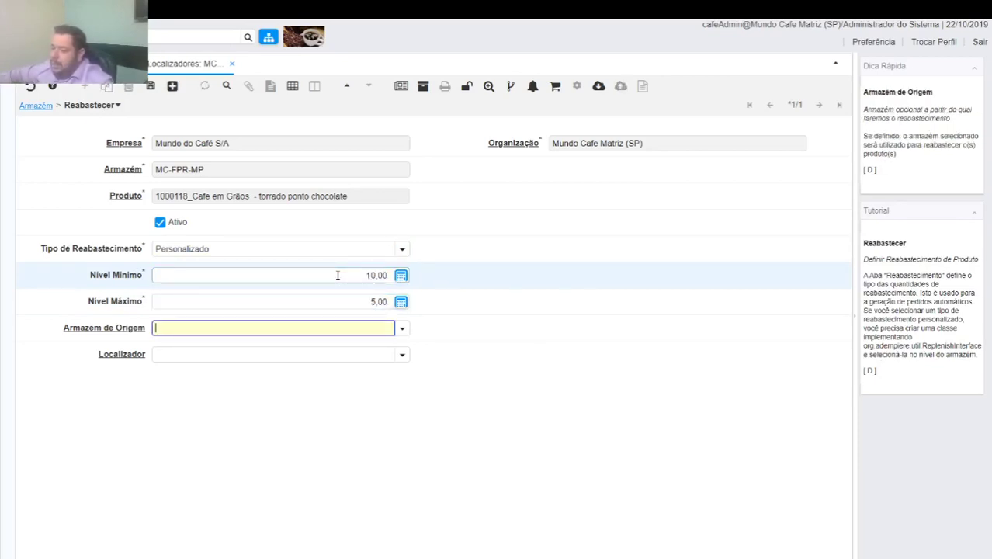
left_click(401, 248)
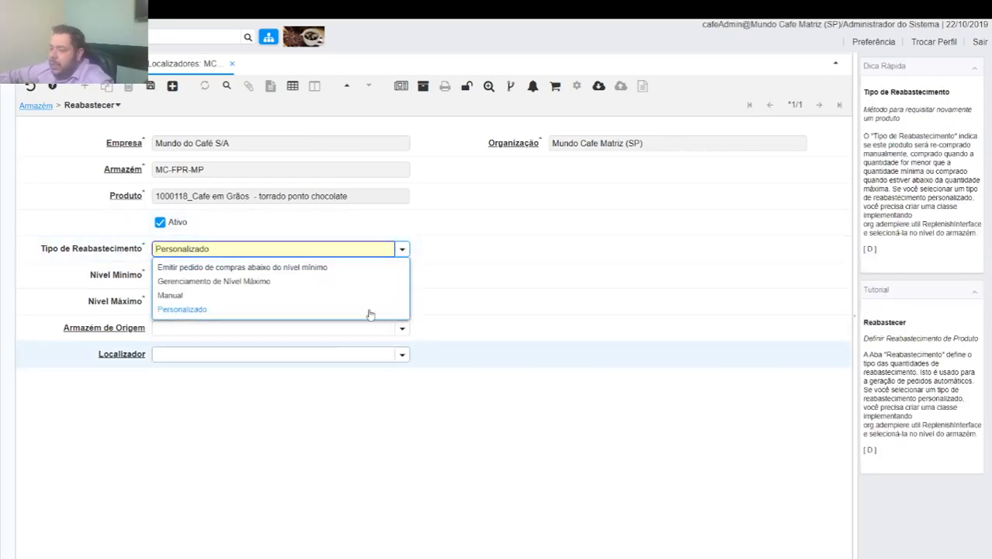
left_click(572, 321)
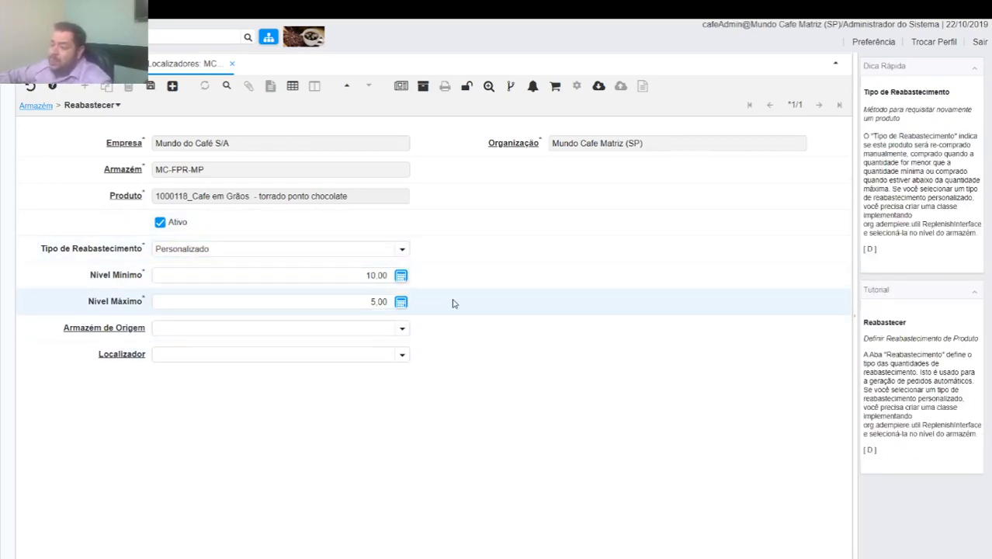
Set the replenishment record's Nível Mínimo to 5 and Nível Máximo to 10
left_click(361, 276)
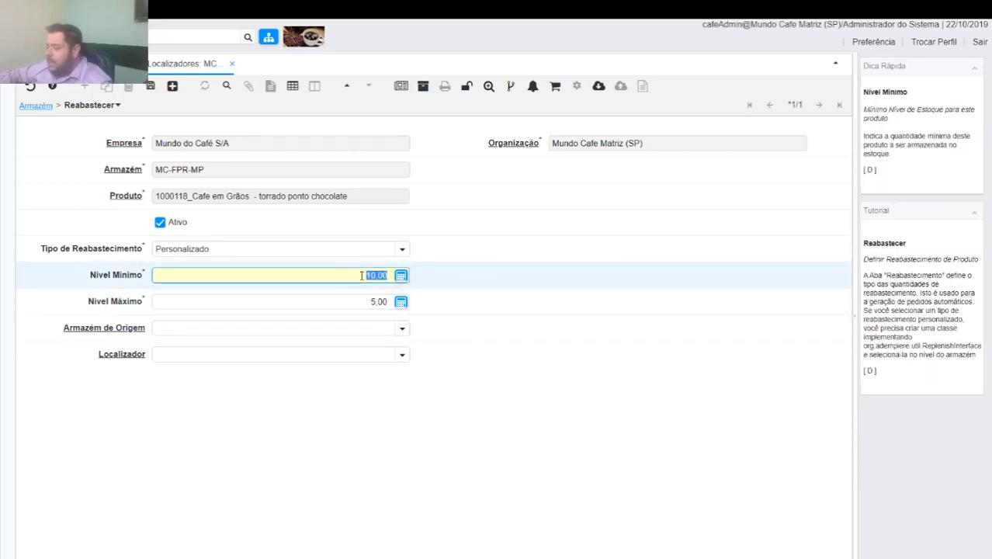
type("5")
key("Tab")
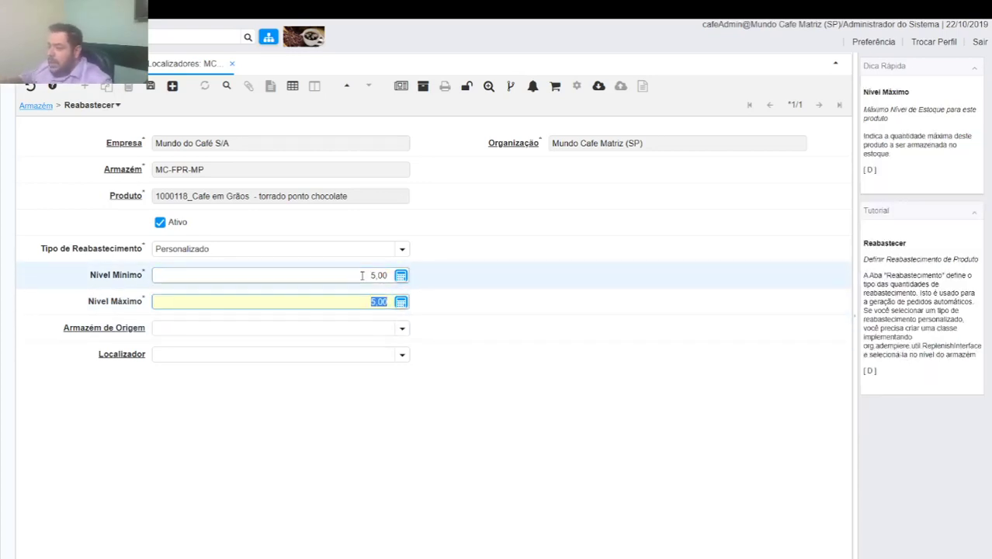
type("1")
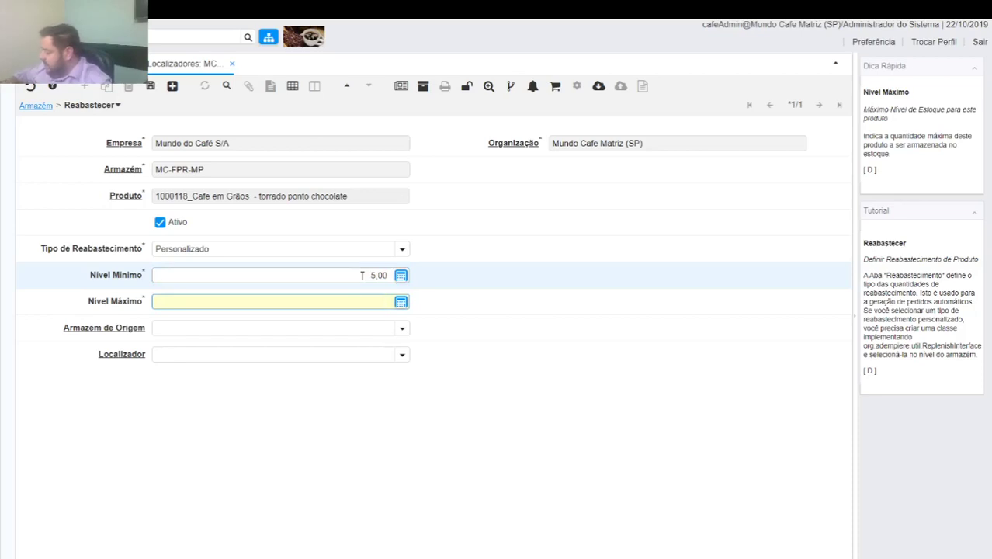
type("0")
key("Tab")
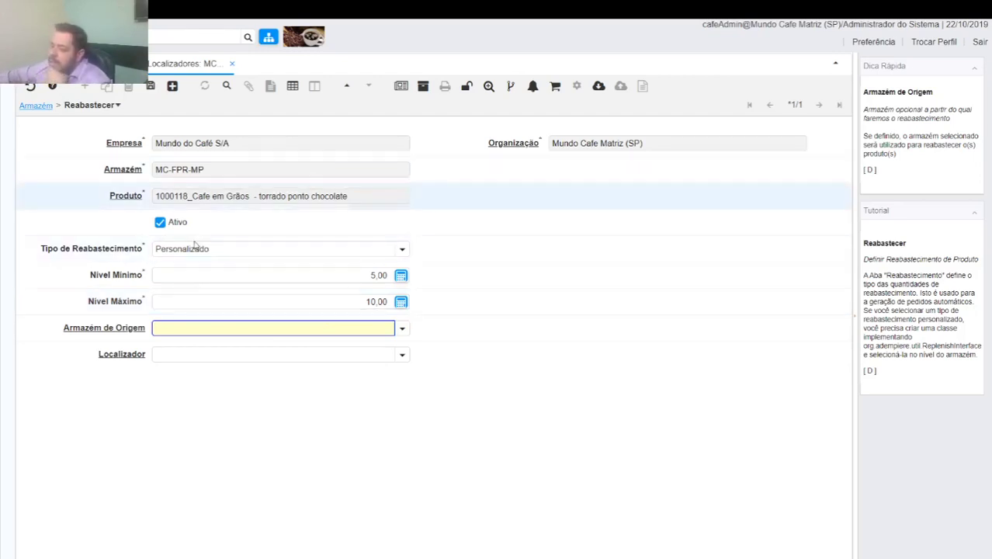
Review the choices for Armazém de Origem, Localizador and Tipo de Reabastecimento in the replenishment record, keeping the current selections
left_click(402, 328)
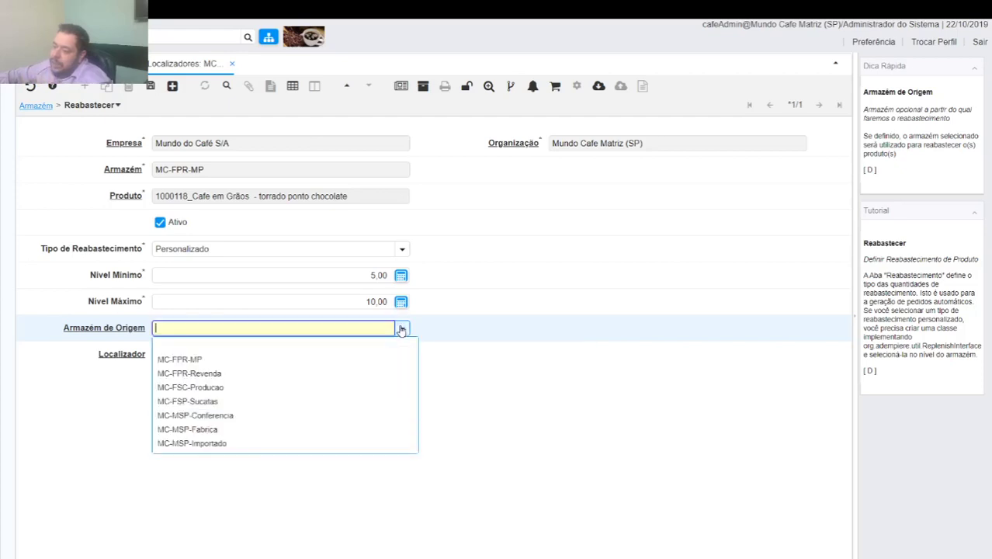
left_click(481, 327)
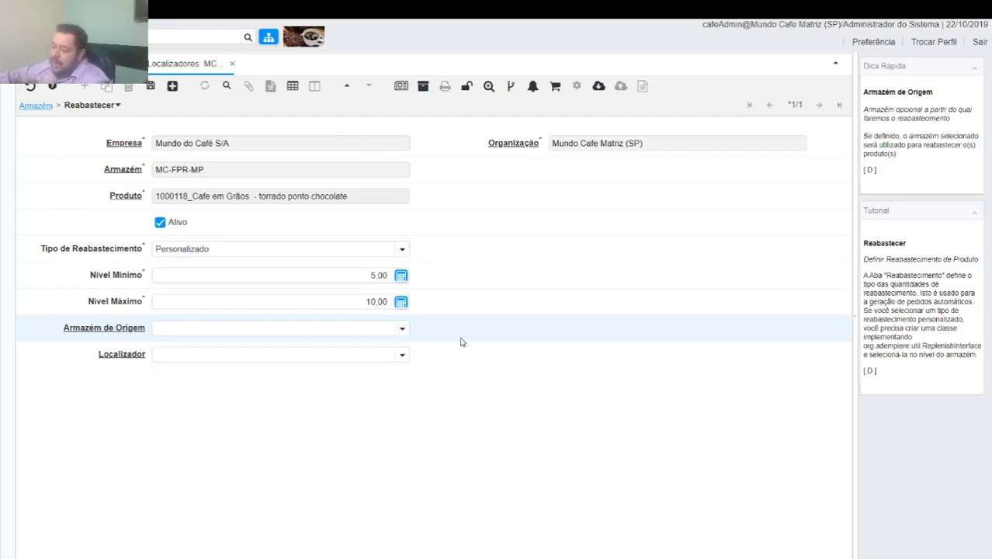
left_click(402, 354)
left_click(543, 370)
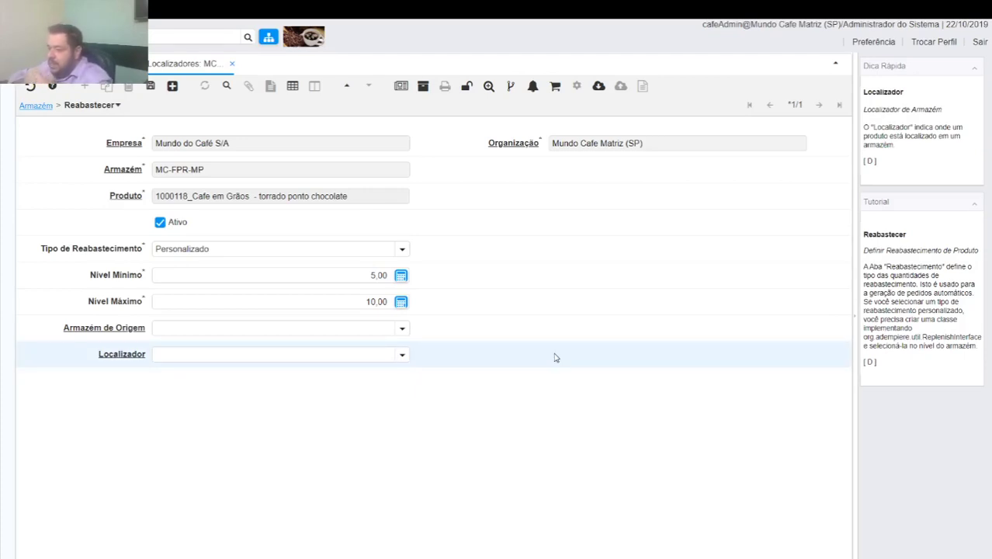
left_click(401, 248)
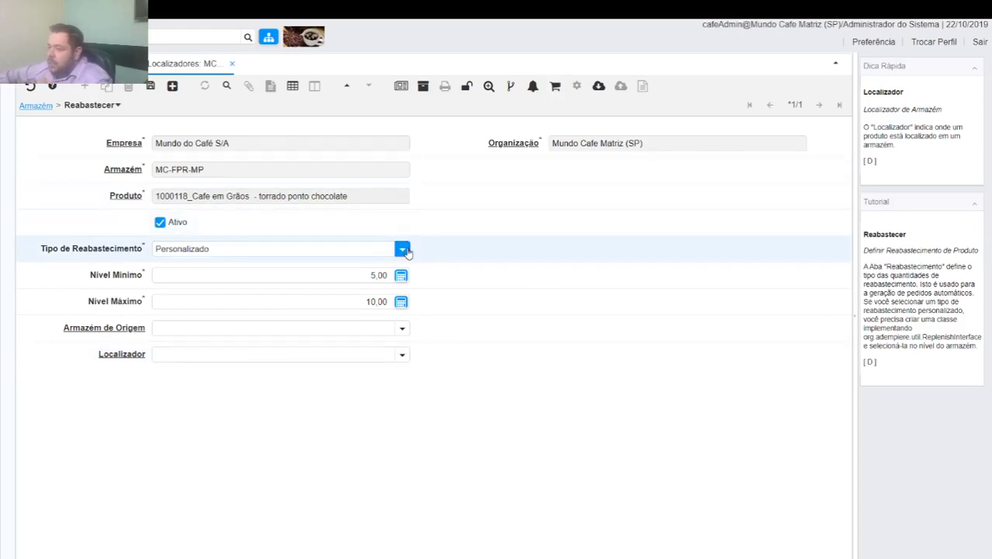
left_click(519, 263)
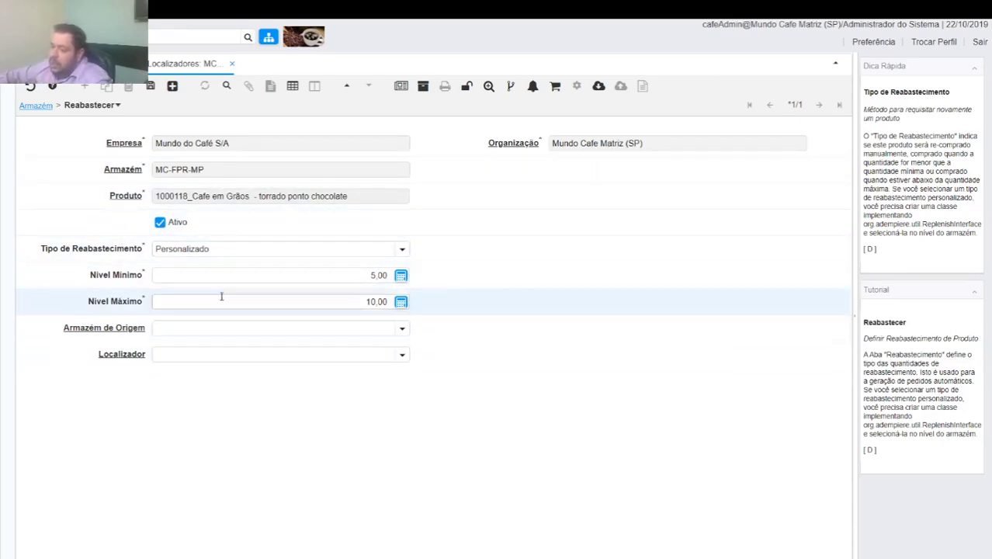
Switch to the warehouse's Contabilidade record and examine its Esquema Contábil and Diferenças de Estoque account
left_click(100, 107)
left_click(113, 133)
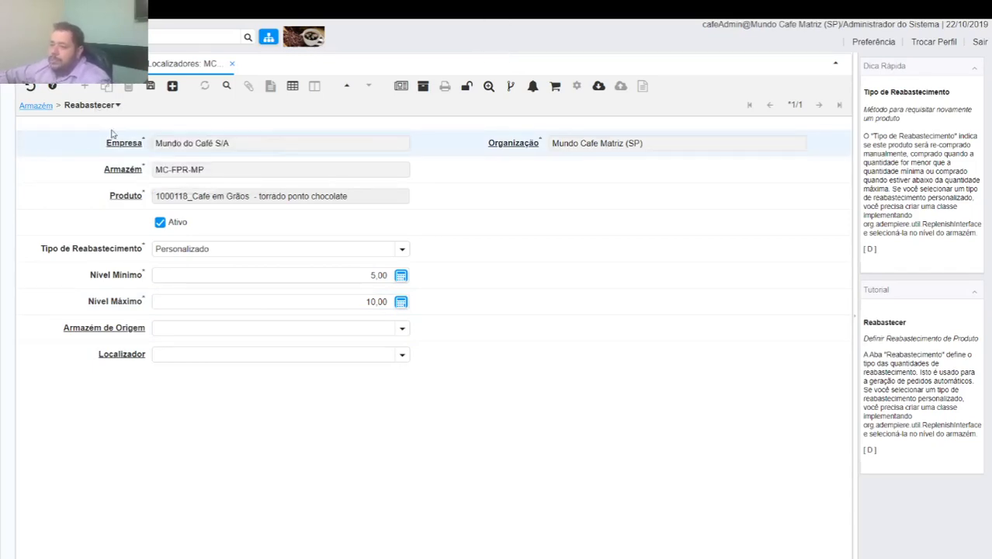
left_click(117, 108)
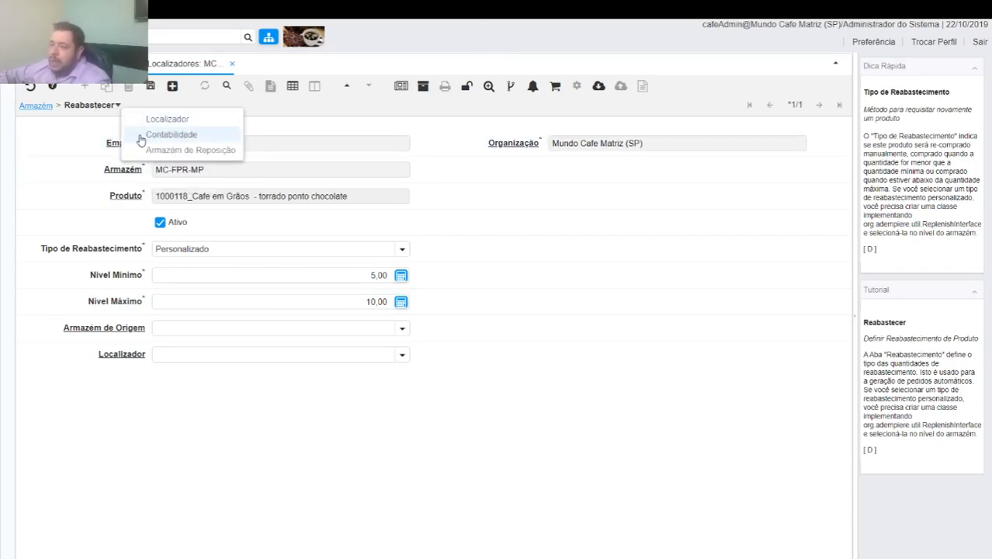
left_click(143, 135)
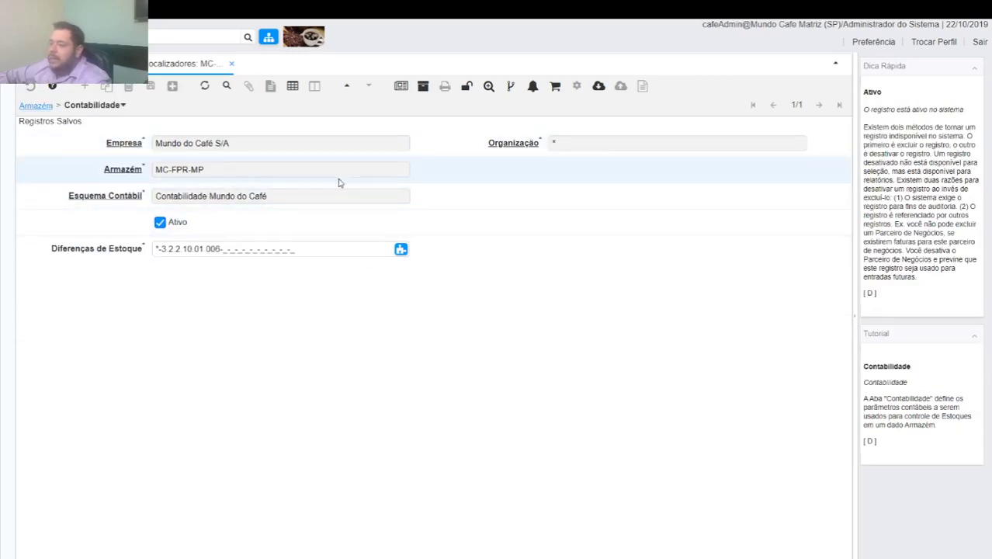
left_click_drag(155, 196, 155, 249)
left_click(281, 311)
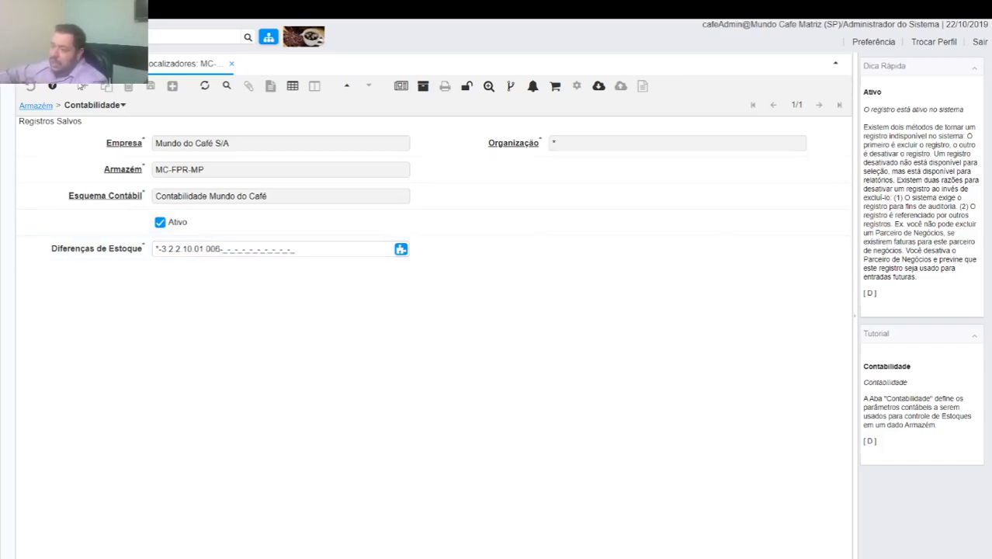
Switch to the warehouse's Armazém de Reposição record and review the choices for its Armazém field
left_click(122, 108)
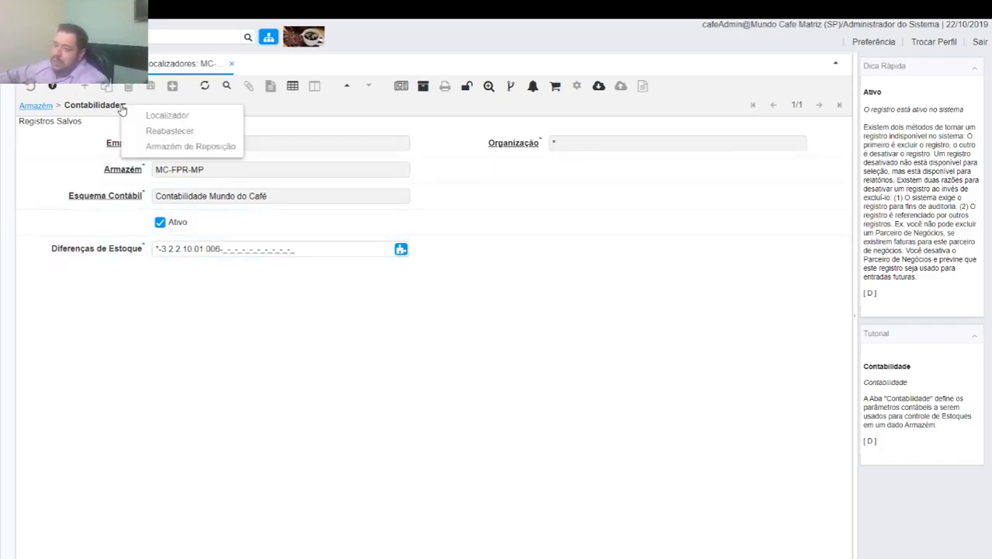
left_click(165, 148)
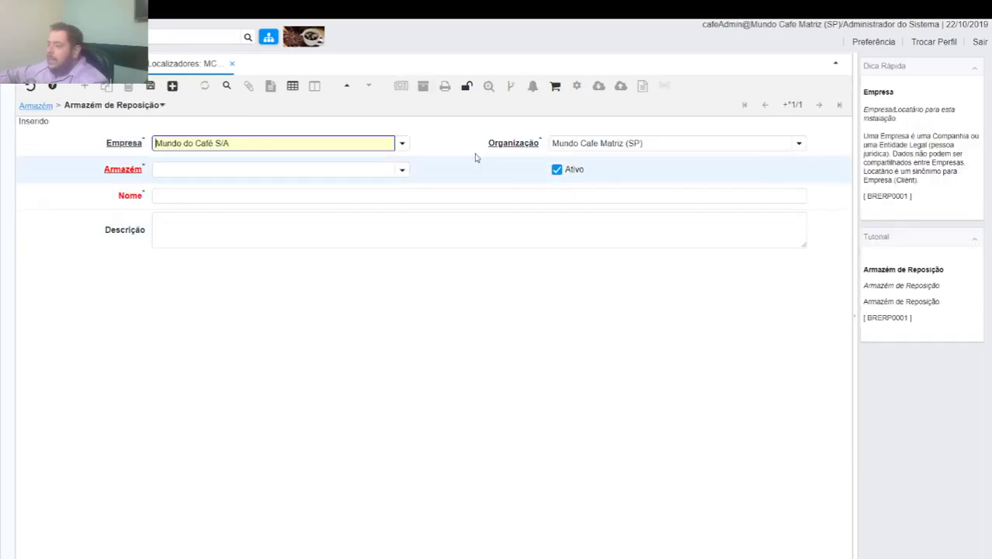
left_click(402, 170)
left_click(448, 170)
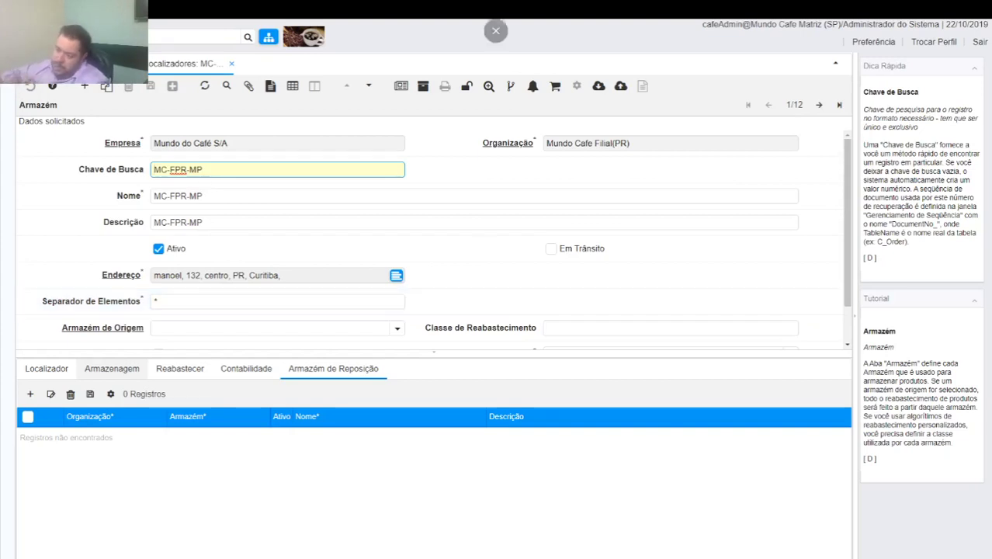
Show the warehouse's Localizador records and browse through the warehouses, ending on MC-MSP-Conferencia, to compare their locators
left_click(40, 374)
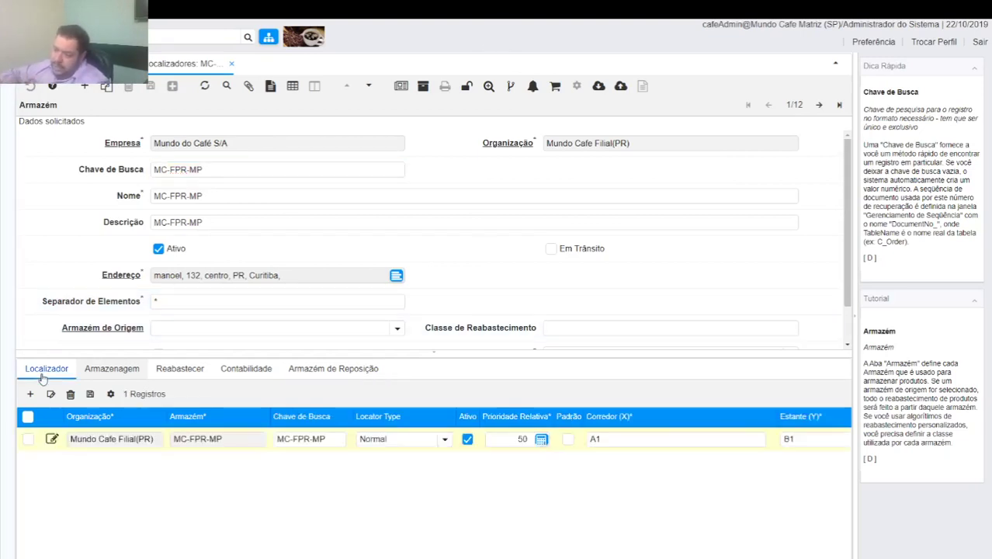
left_click(818, 106)
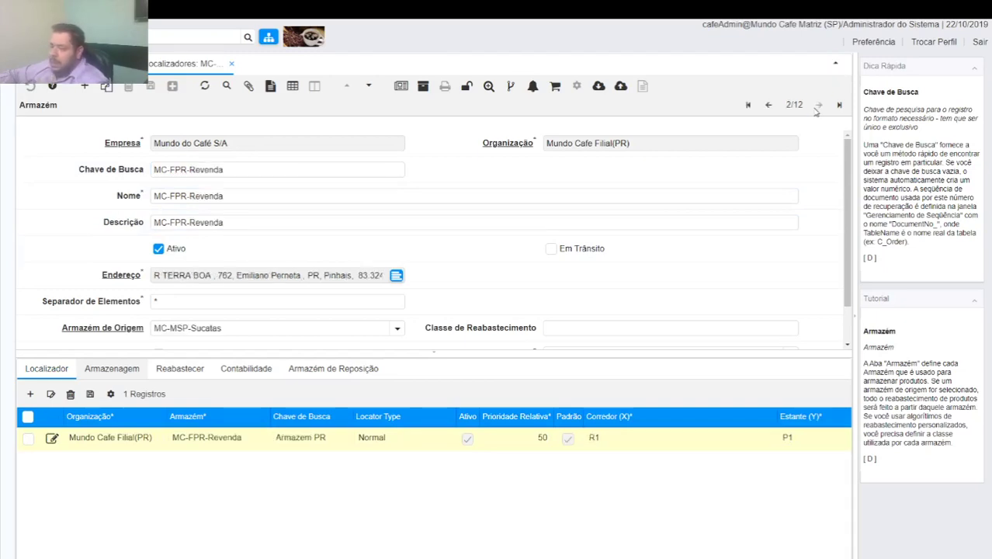
left_click(818, 105)
left_click(818, 105)
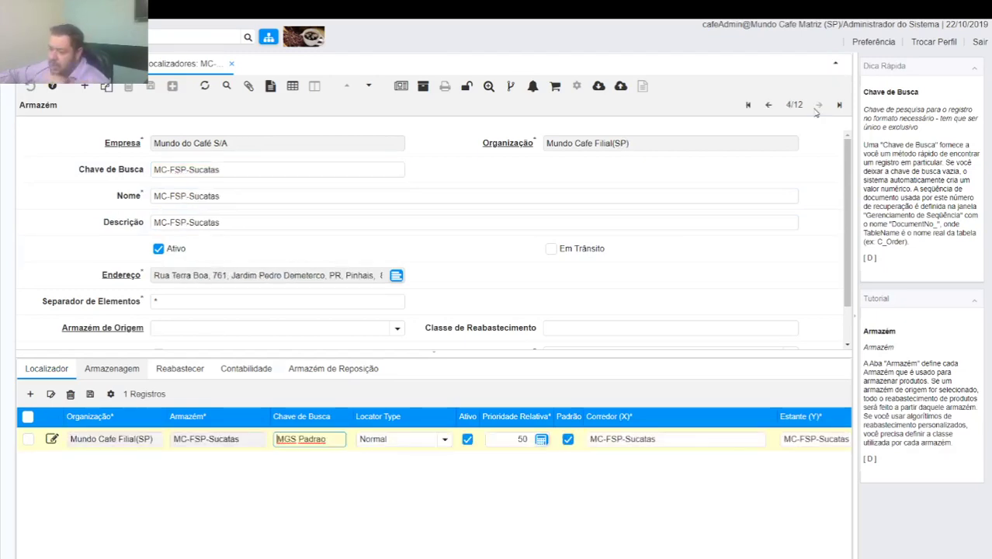
left_click(818, 104)
left_click(818, 105)
left_click(818, 105)
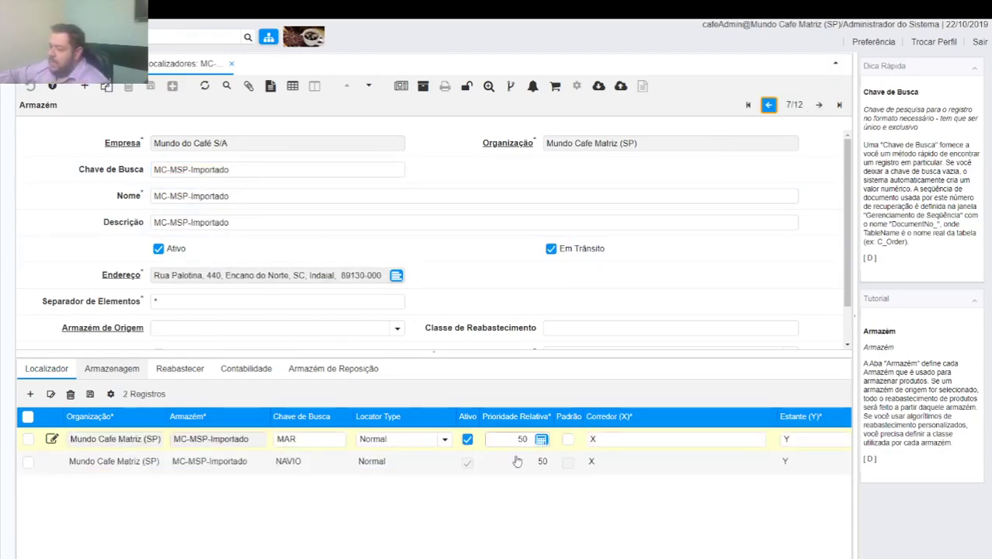
left_click(769, 105)
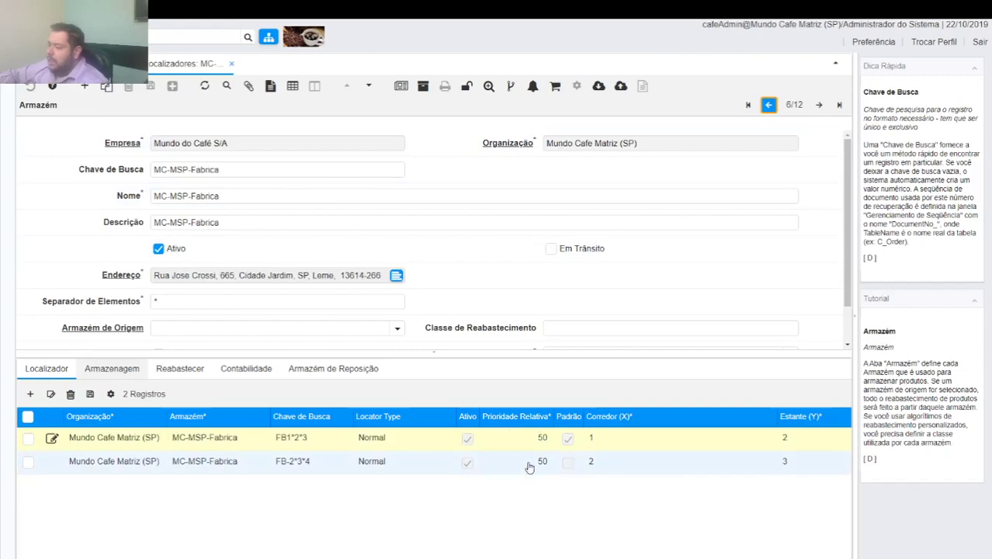
left_click(768, 105)
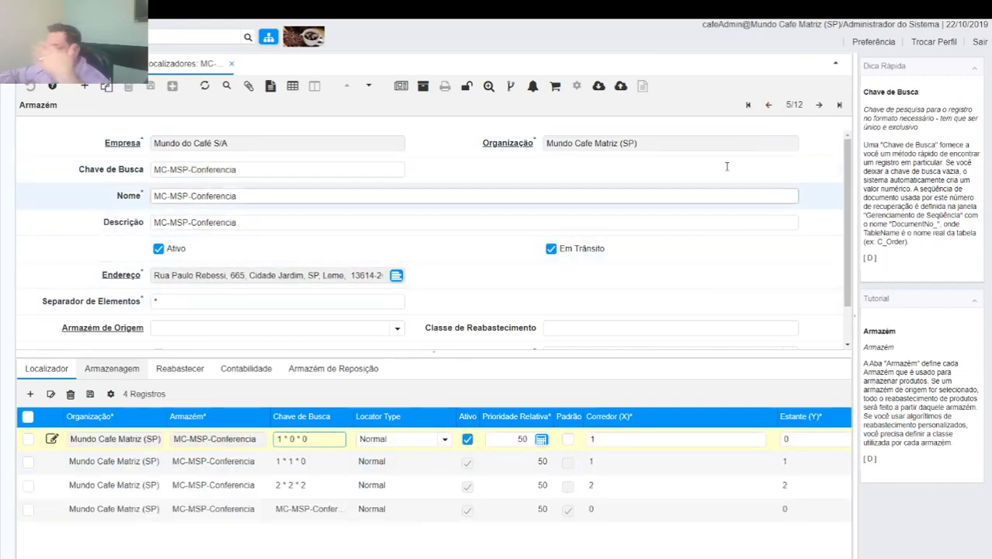
Advance to the MC-MSP-Materia Prima warehouse and examine its locators
left_click(818, 104)
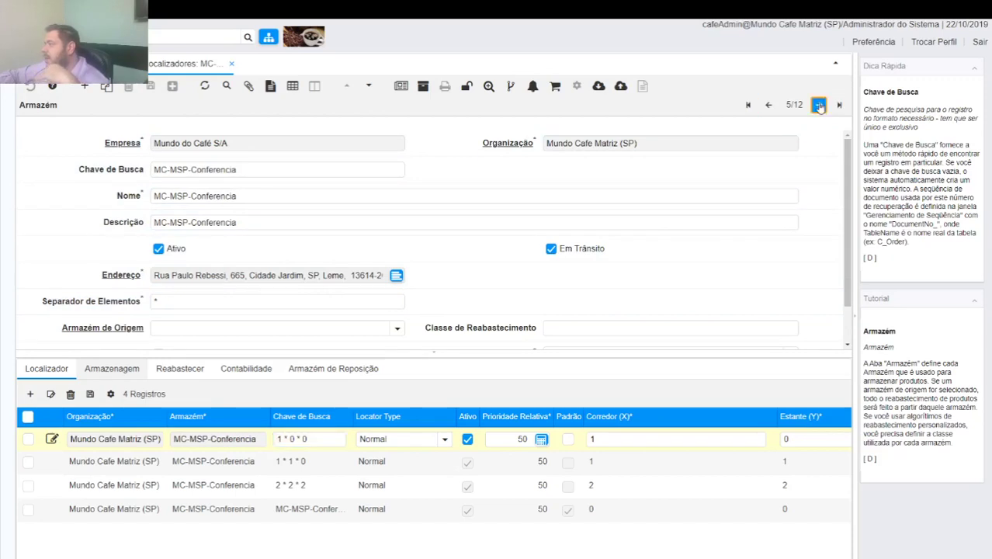
left_click(819, 105)
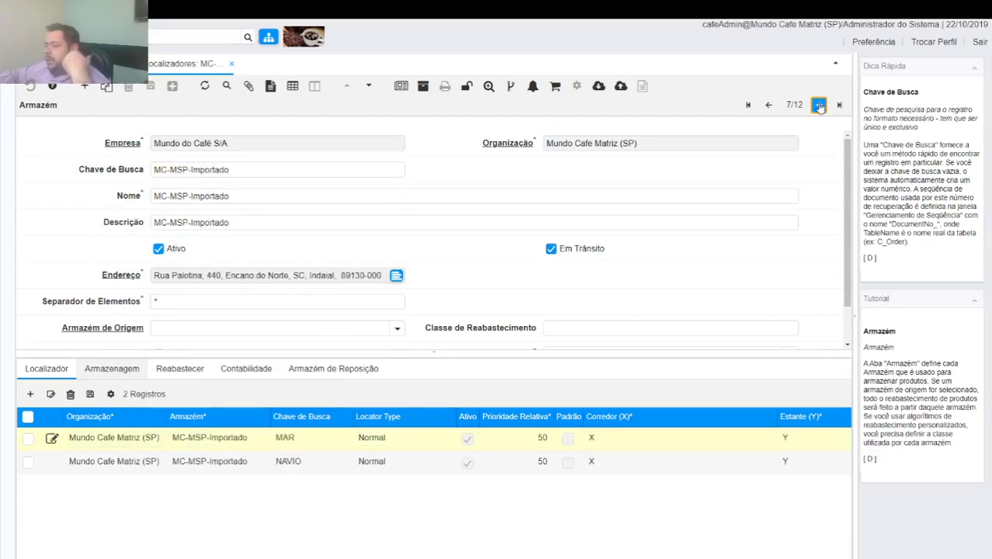
left_click(819, 105)
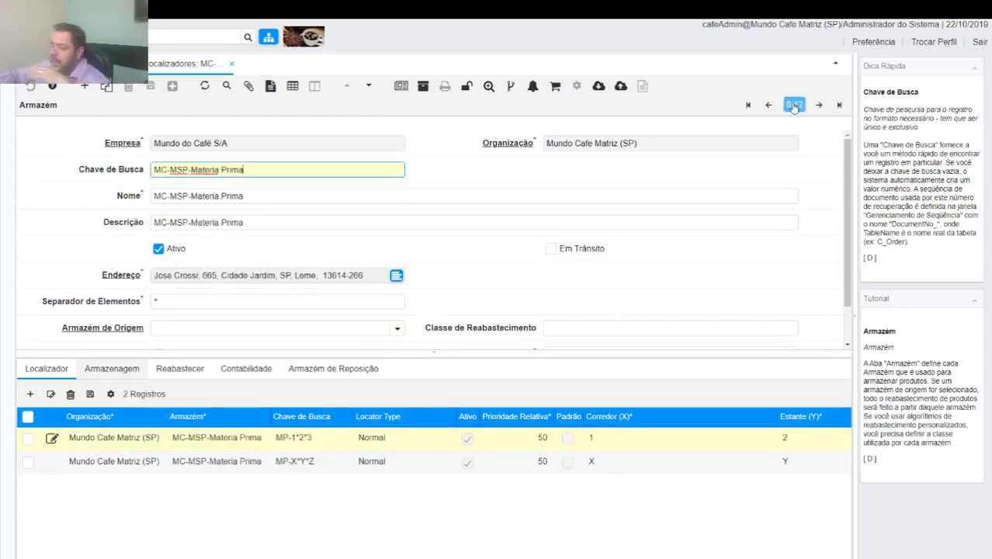